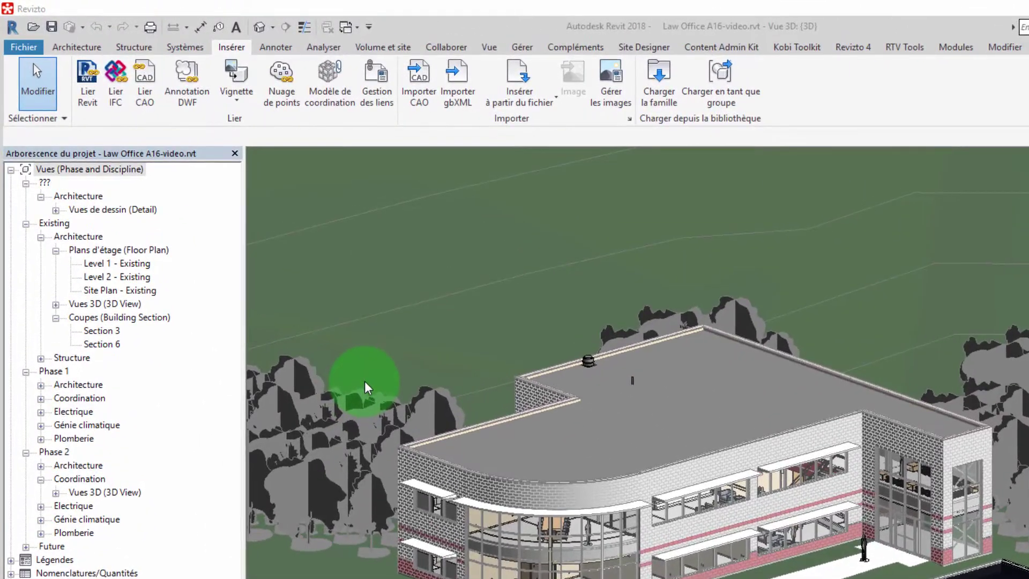
Show the Revizto 4 add-in tools for the Law Office A16-video model in Revit
click(851, 49)
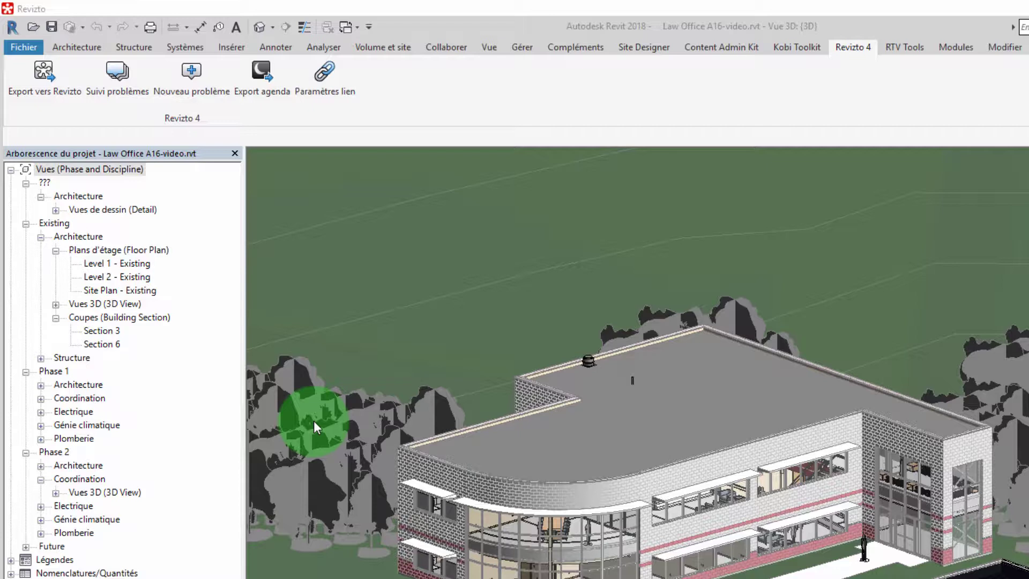
click(65, 477)
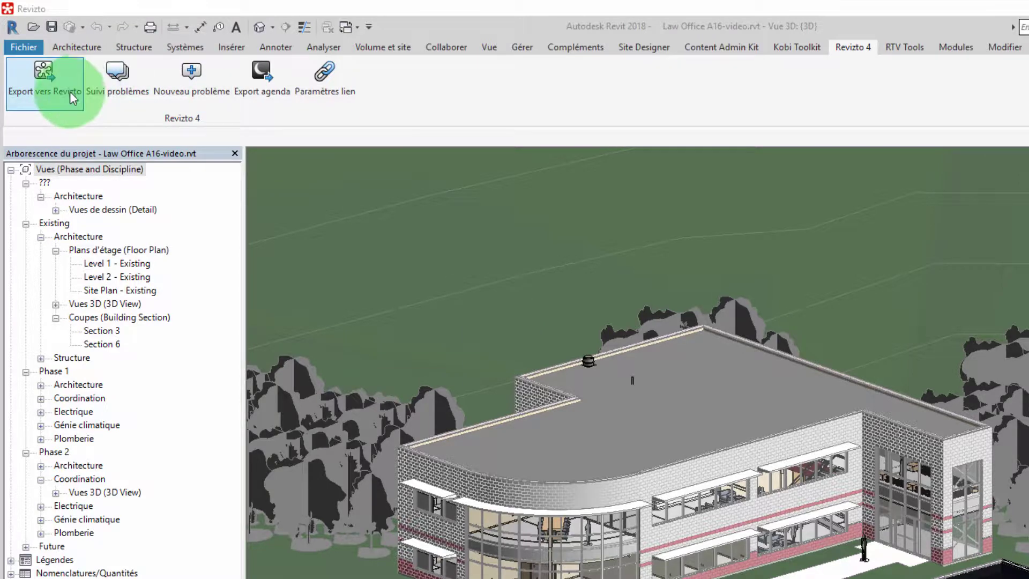
Create a new Revizto project named Law Office A16-video, keeping {3D} as the exported view
click(45, 95)
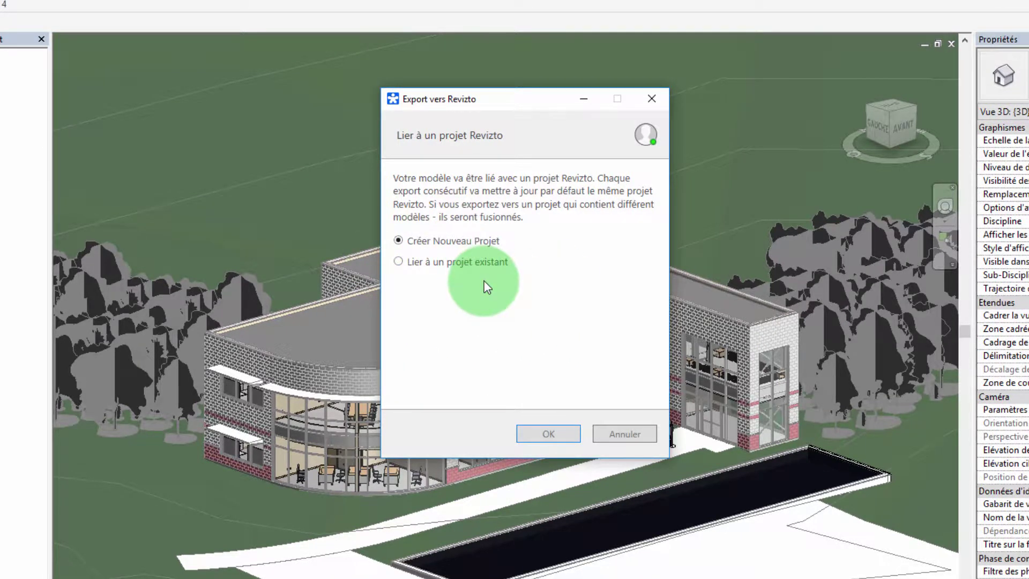
click(546, 432)
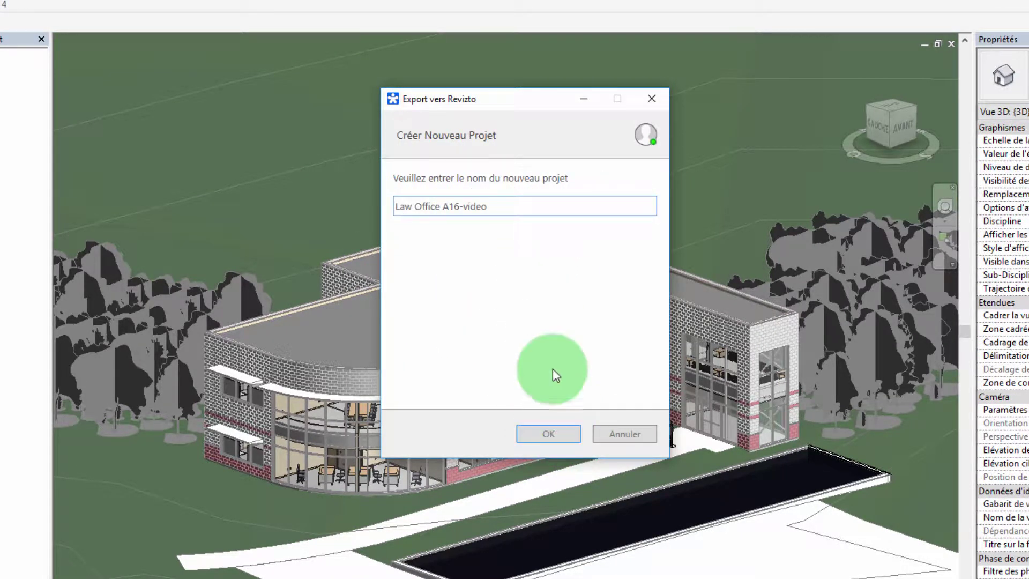
click(547, 434)
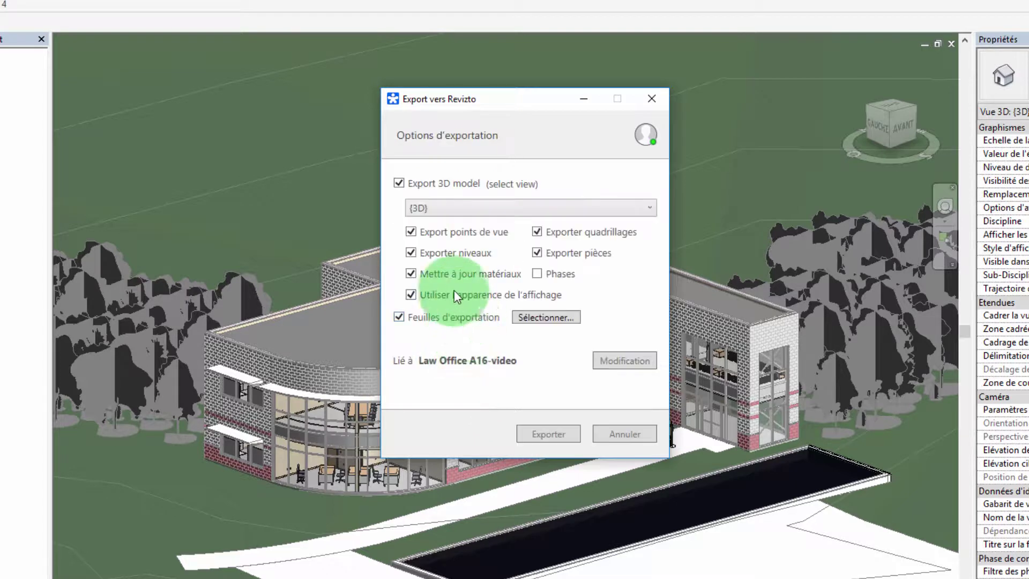
click(463, 208)
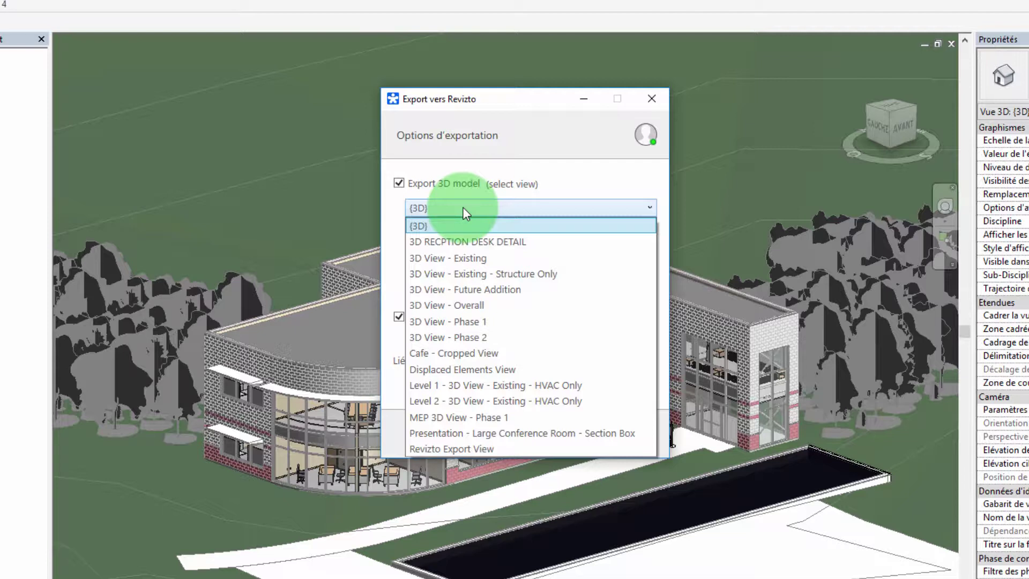
click(463, 208)
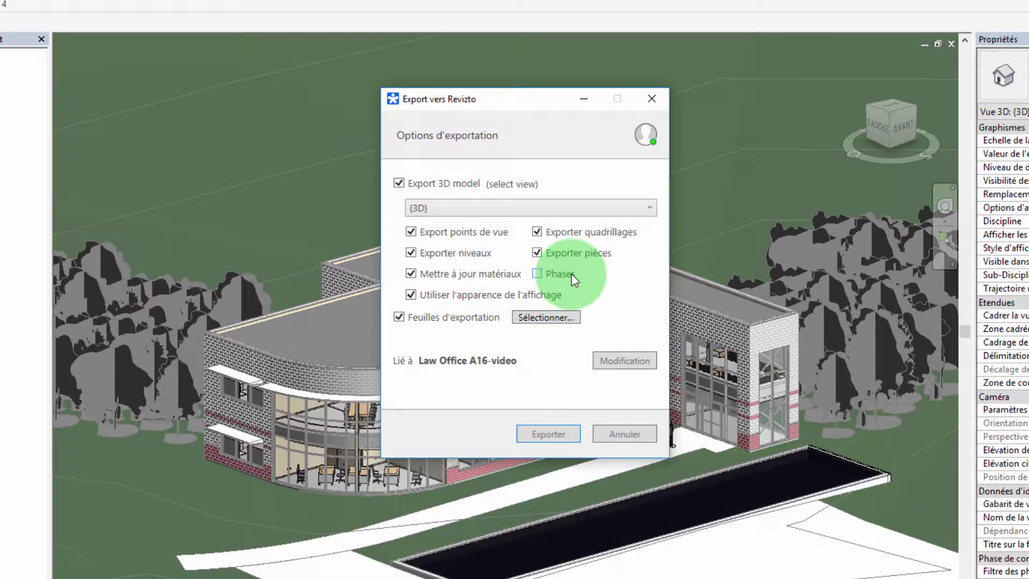
Review the export sheet list and save it with every sheet checked
click(544, 317)
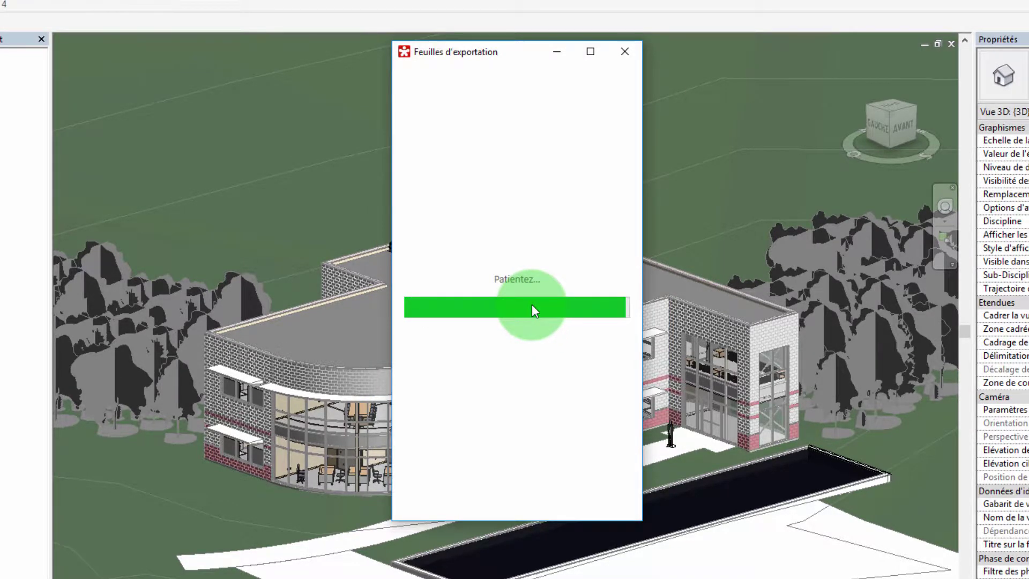
mouse_move(623, 246)
mouse_down()
mouse_move(621, 418)
mouse_move(637, 245)
mouse_up()
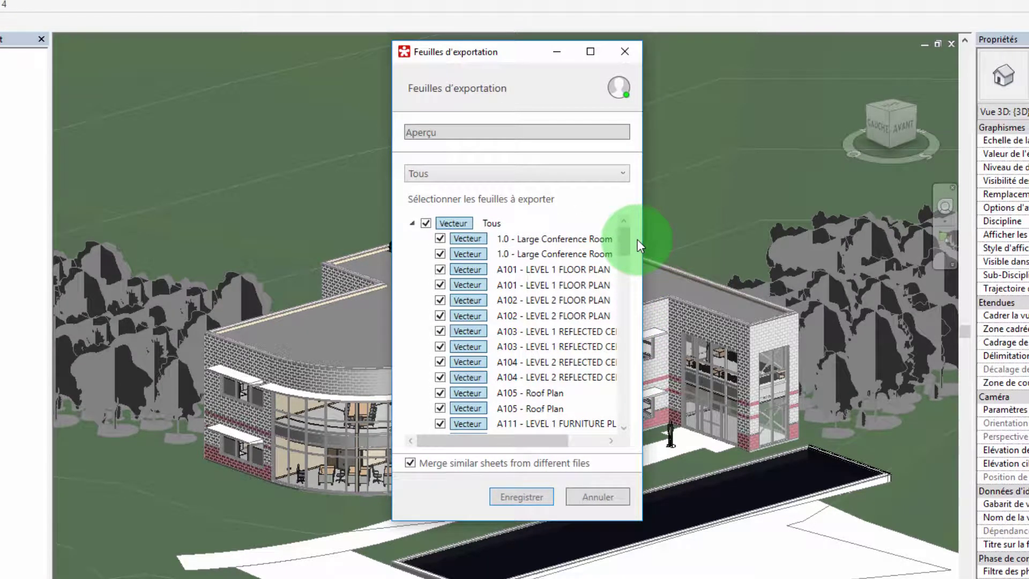
click(538, 498)
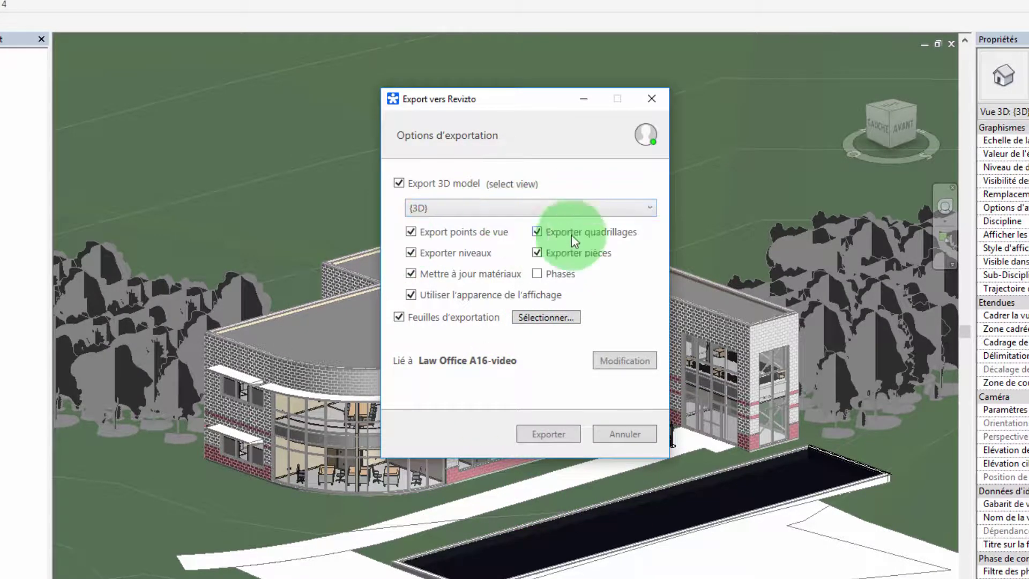
Tick Phases so phases are included in the Law Office export to Revizto
click(537, 274)
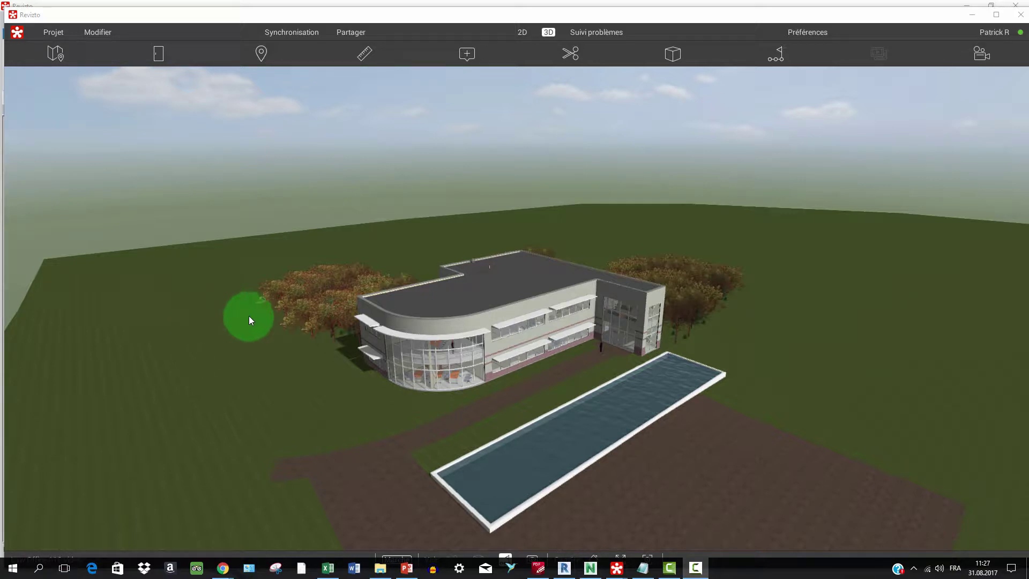
Zoom in and view the Exterior - Split Face and CMU on Mtl. Stud wall's Analytical Properties
scroll(488, 328, up, 2)
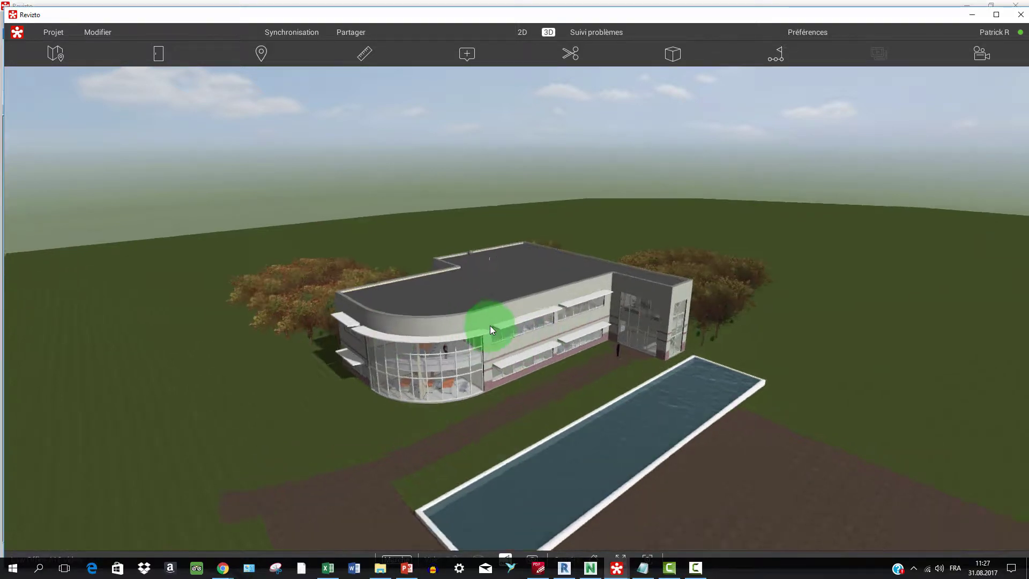
scroll(490, 326, up, 1)
scroll(490, 326, up, 3)
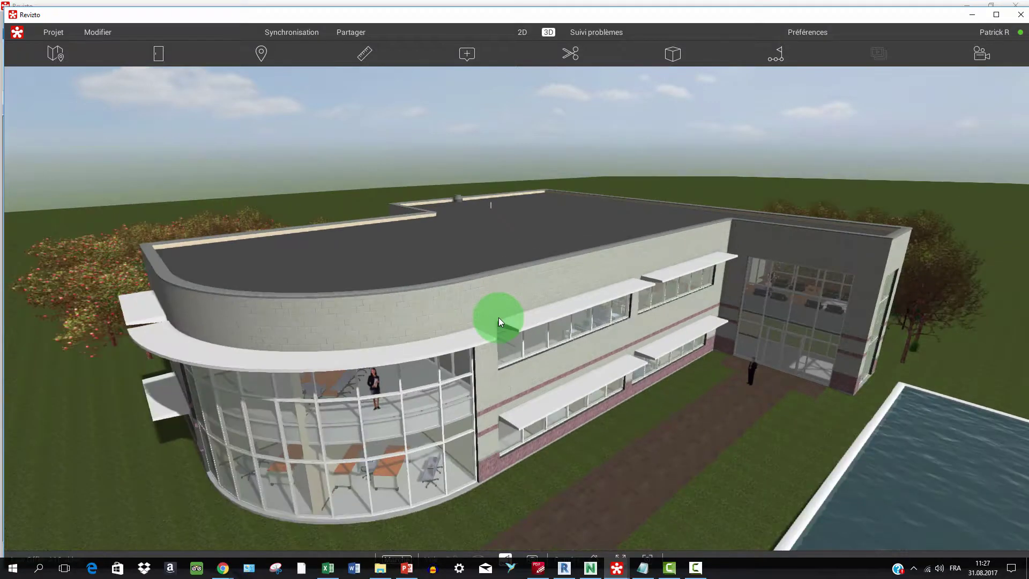
click(557, 279)
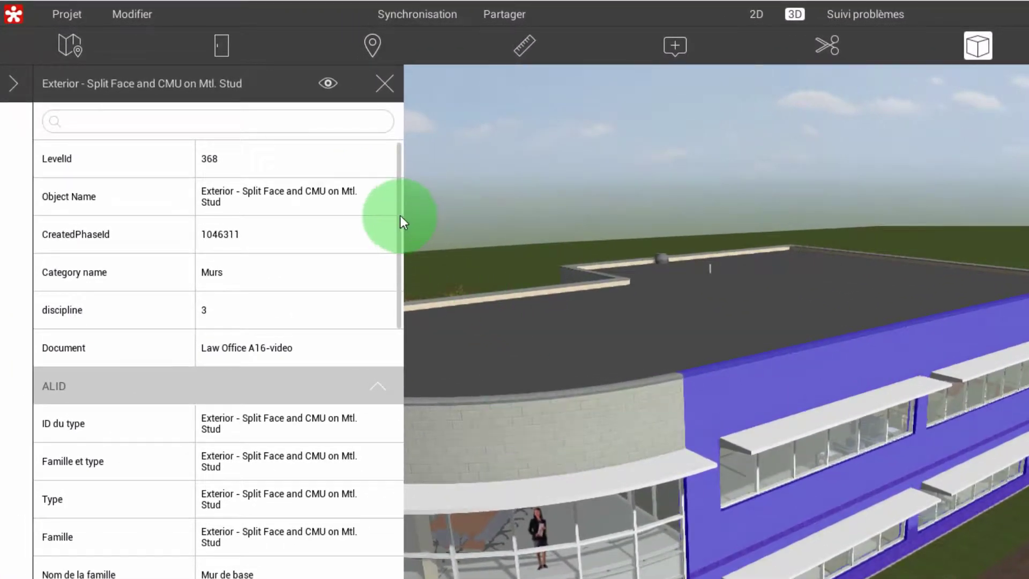
mouse_move(399, 224)
mouse_down()
mouse_move(394, 521)
mouse_move(382, 448)
mouse_move(384, 115)
mouse_up()
Browse the 2D plan to grid lines D and E, then return to 3D
click(69, 43)
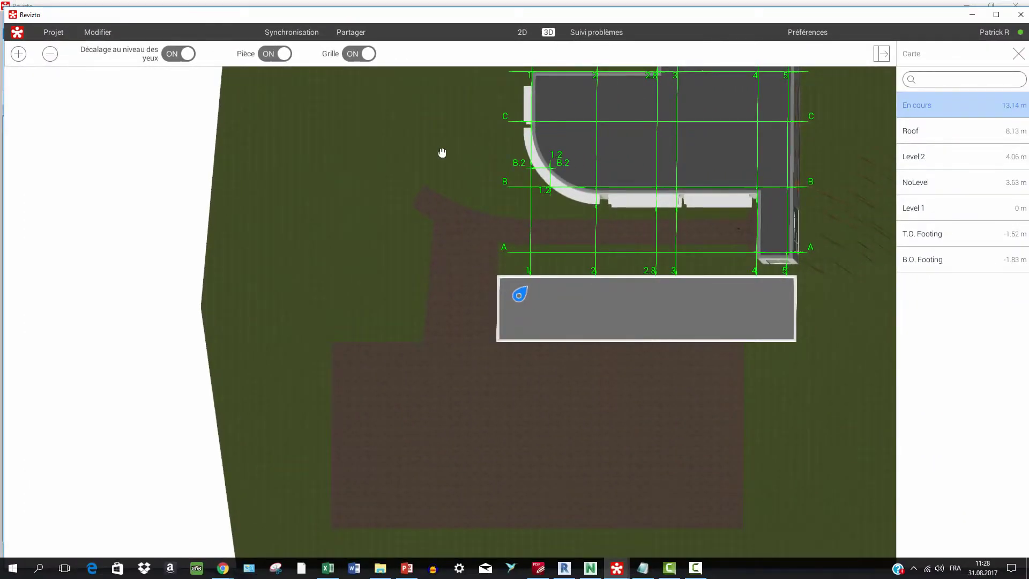
mouse_move(441, 152)
mouse_down()
mouse_move(413, 220)
mouse_move(312, 294)
mouse_up()
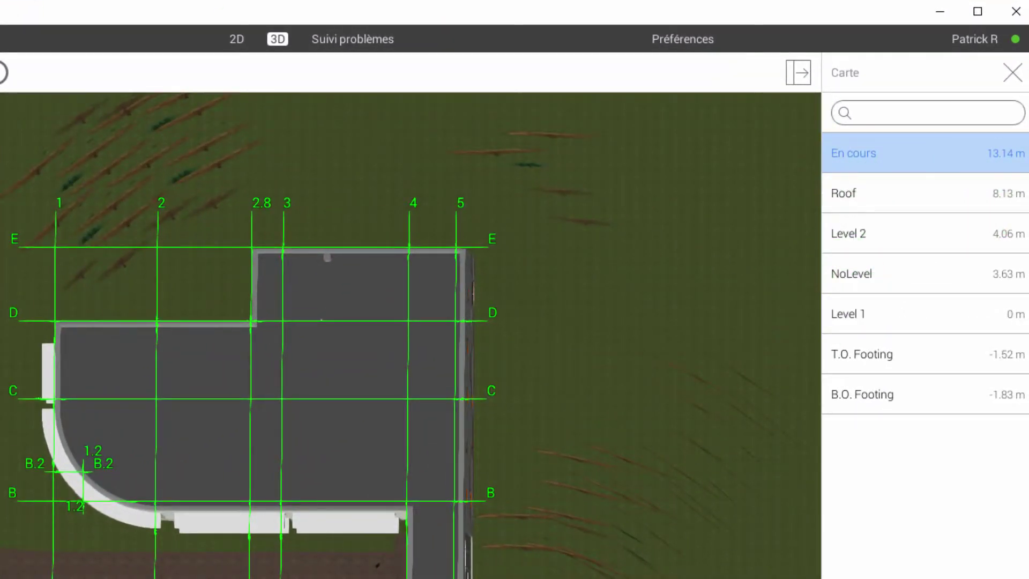
click(1012, 72)
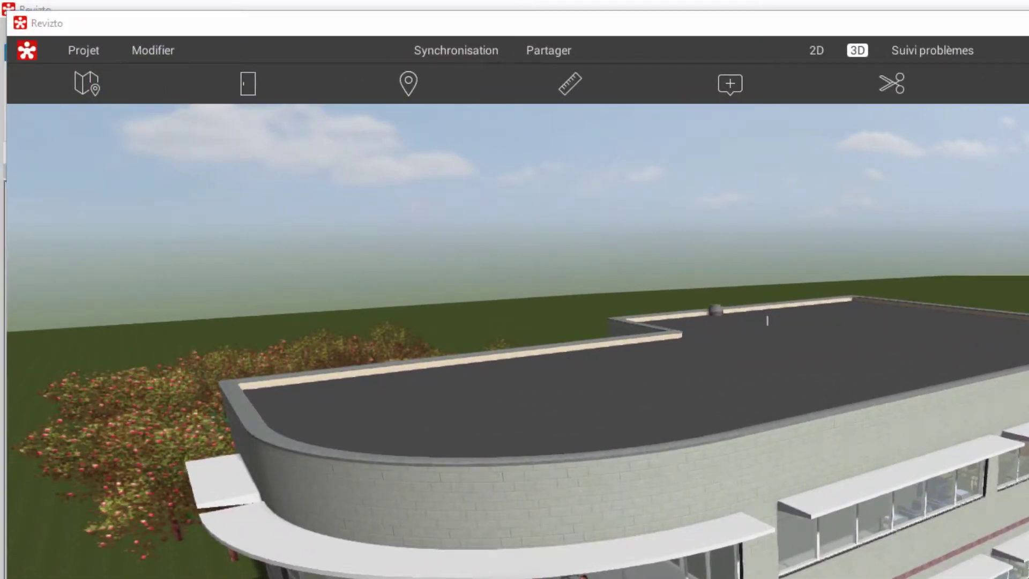
Scroll through the rooms list, then show saved viewpoints like Cafe - Cropped View and Camera - Hallway
click(258, 81)
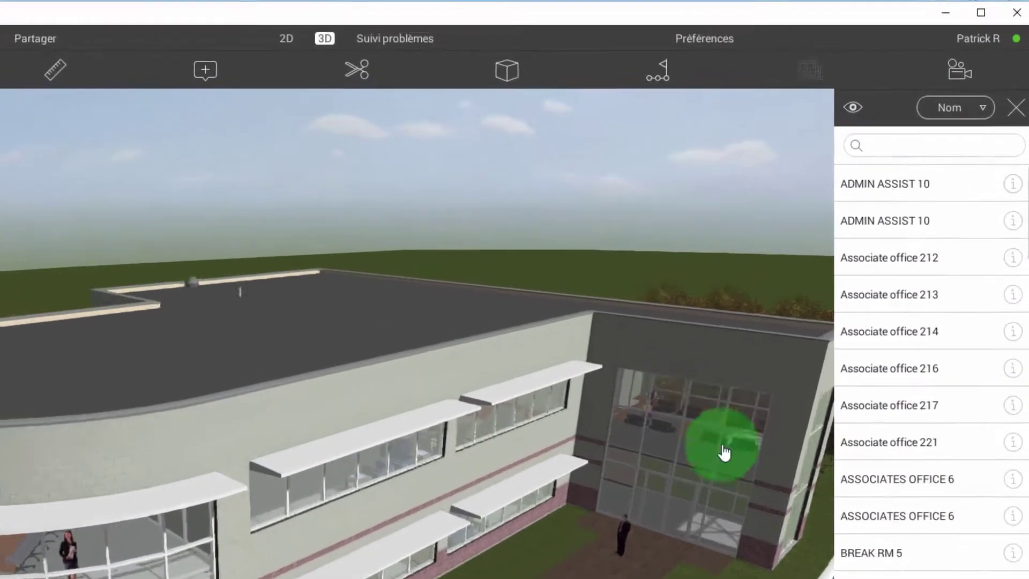
scroll(904, 467, down, 5)
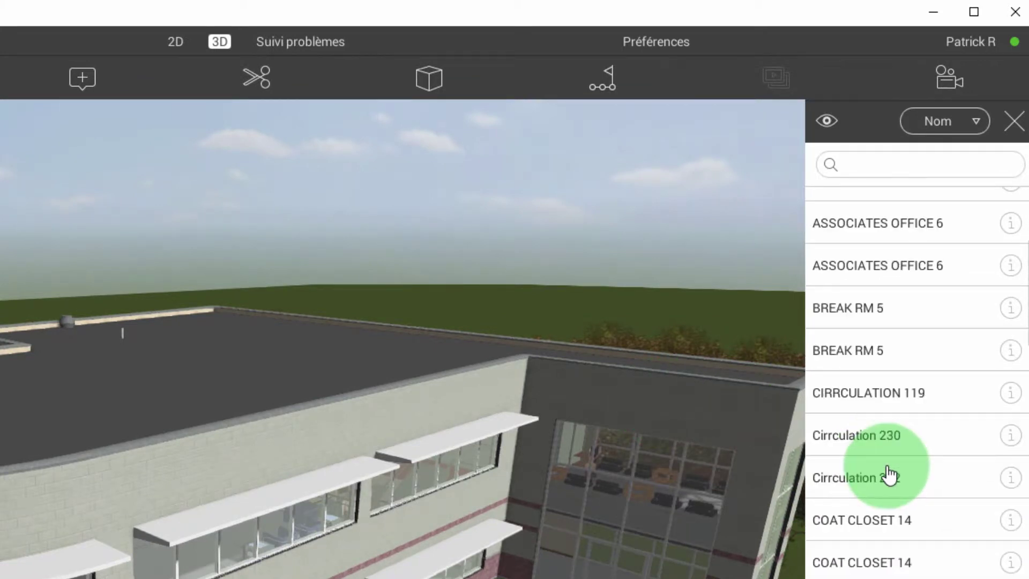
scroll(887, 473, down, 5)
scroll(886, 473, down, 5)
scroll(888, 474, down, 5)
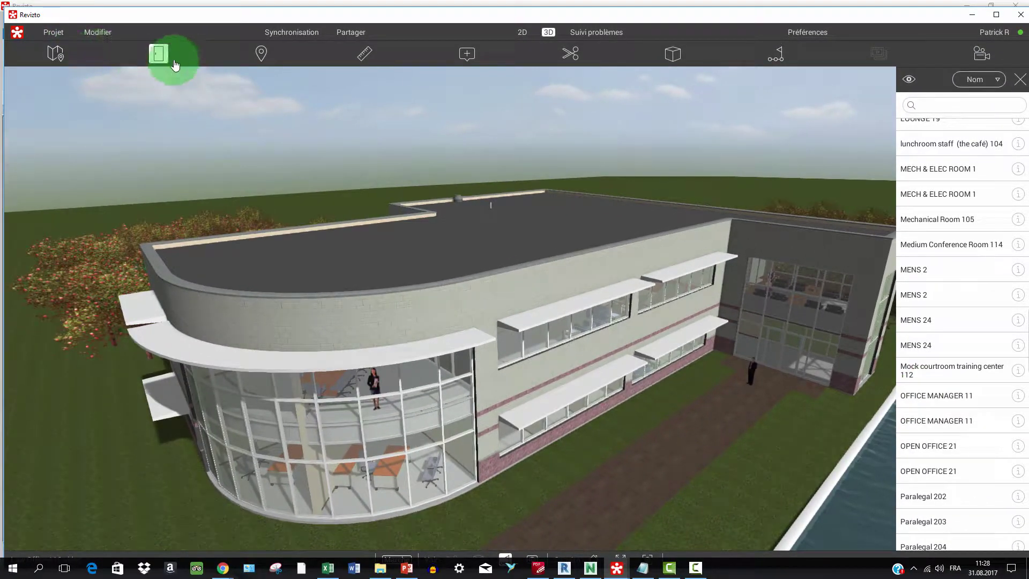
click(261, 53)
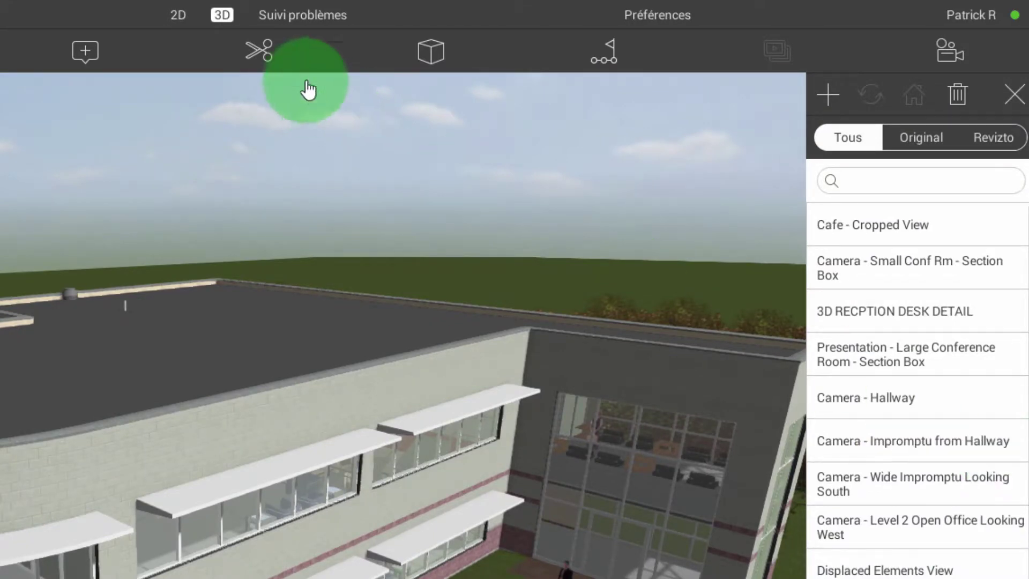
Group objects by Liens to list the three linked Law Office models, then switch to Revit
click(424, 53)
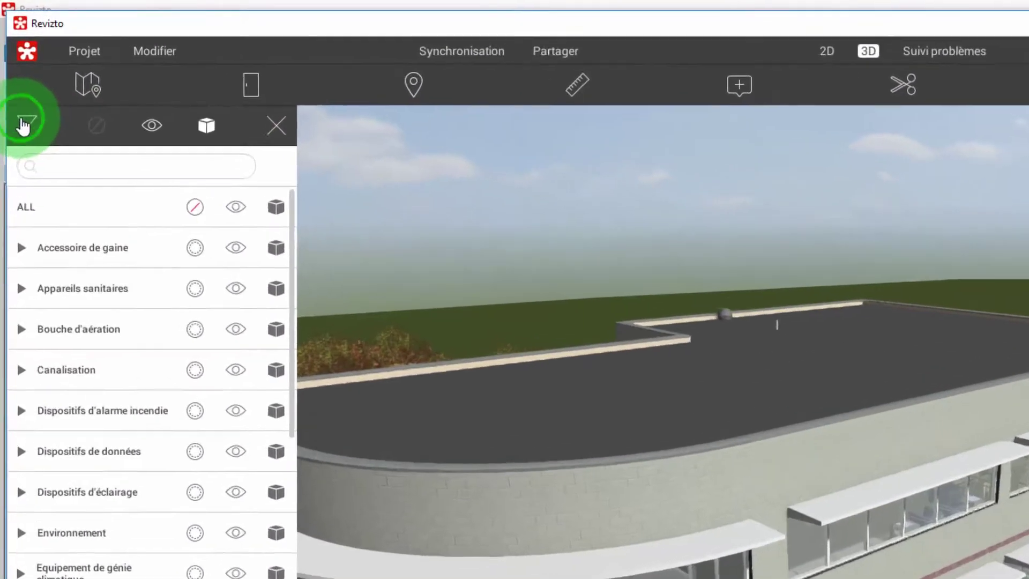
click(19, 86)
click(26, 306)
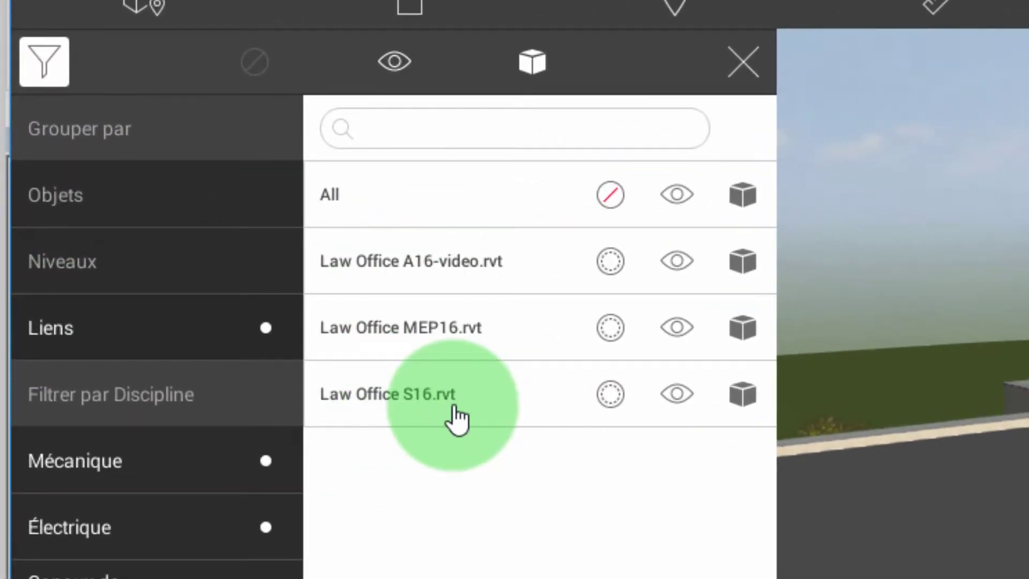
click(629, 341)
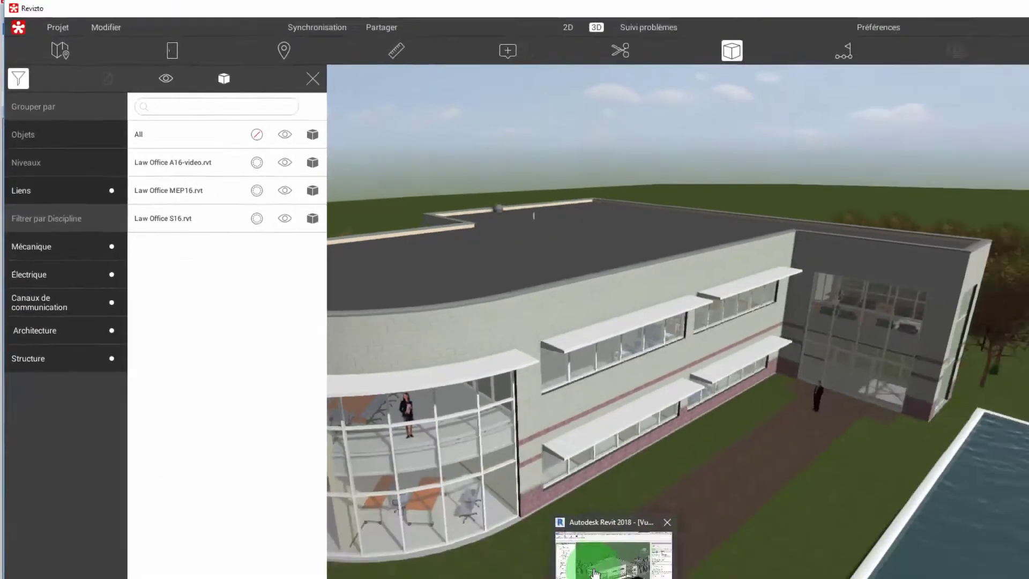
click(563, 569)
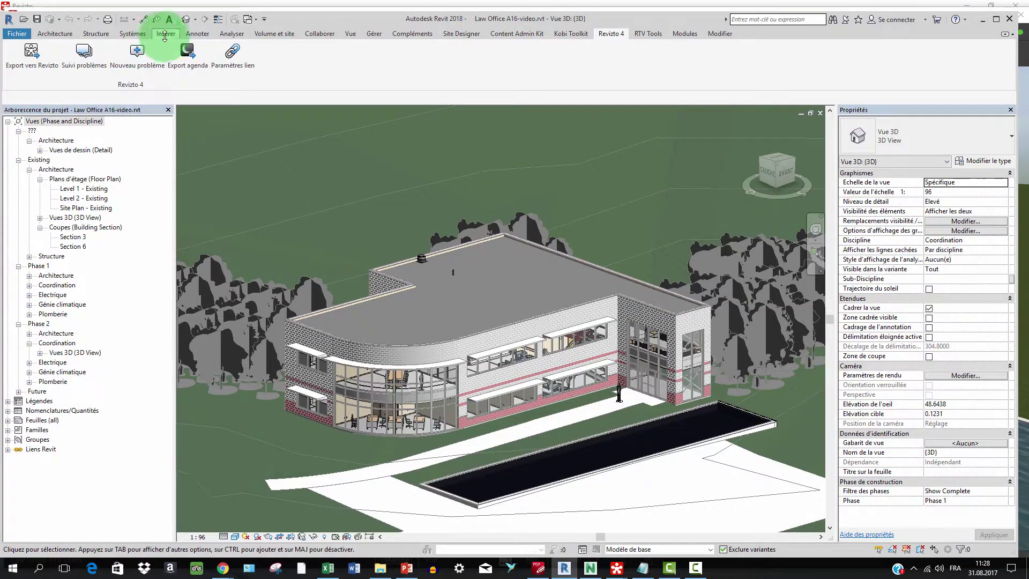
Confirm Law Office MEP16.rvt and S16.rvt are loaded links, then switch back to Revizto
click(168, 30)
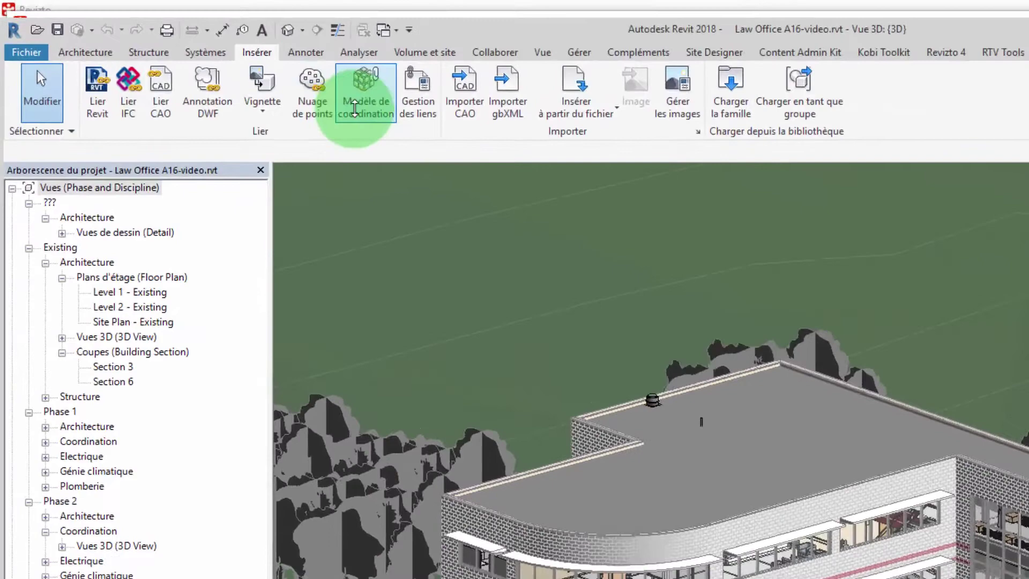
click(288, 67)
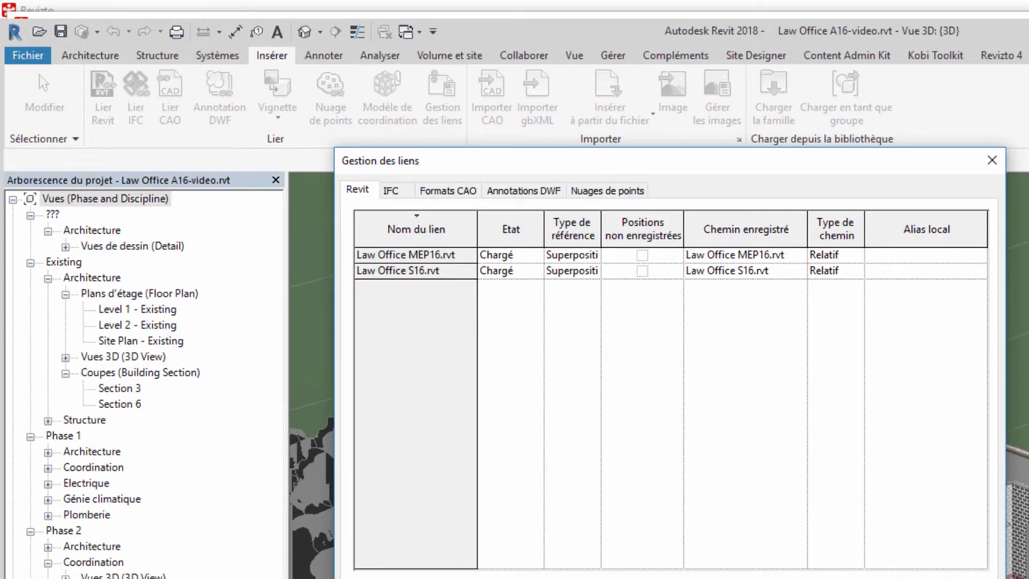
mouse_move(616, 568)
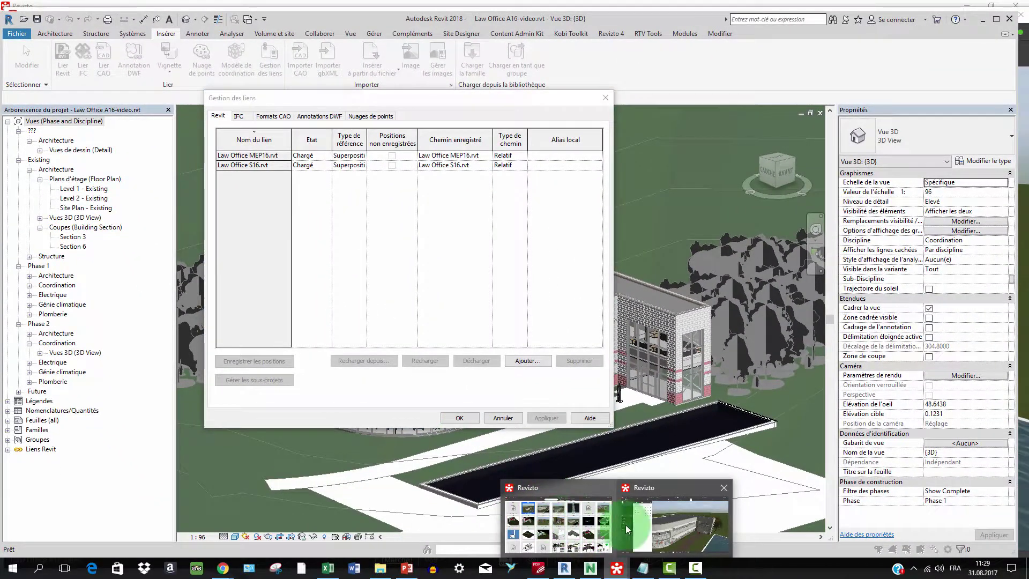
click(669, 523)
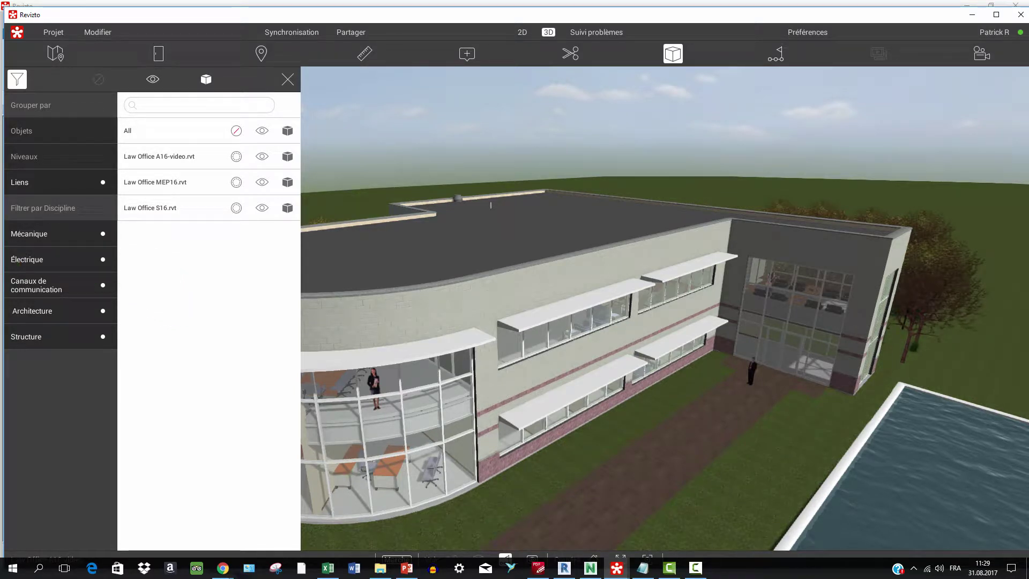
Close the linked-models panel so the Law Office building fills the Revizto window
click(287, 79)
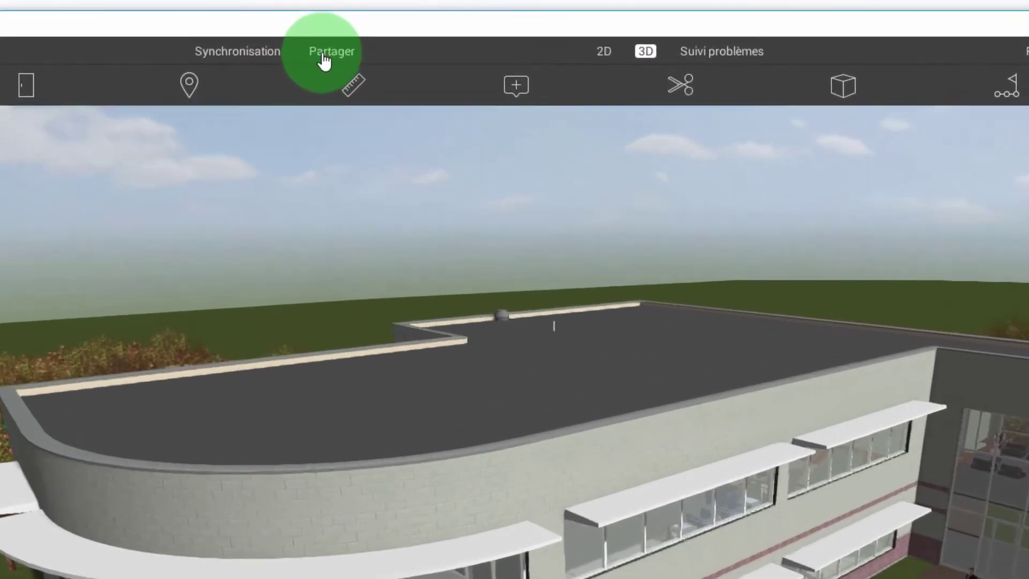
Upload the entire Law Office A16-video scene to the Revizto Cloud for team Objectif BIM
click(324, 59)
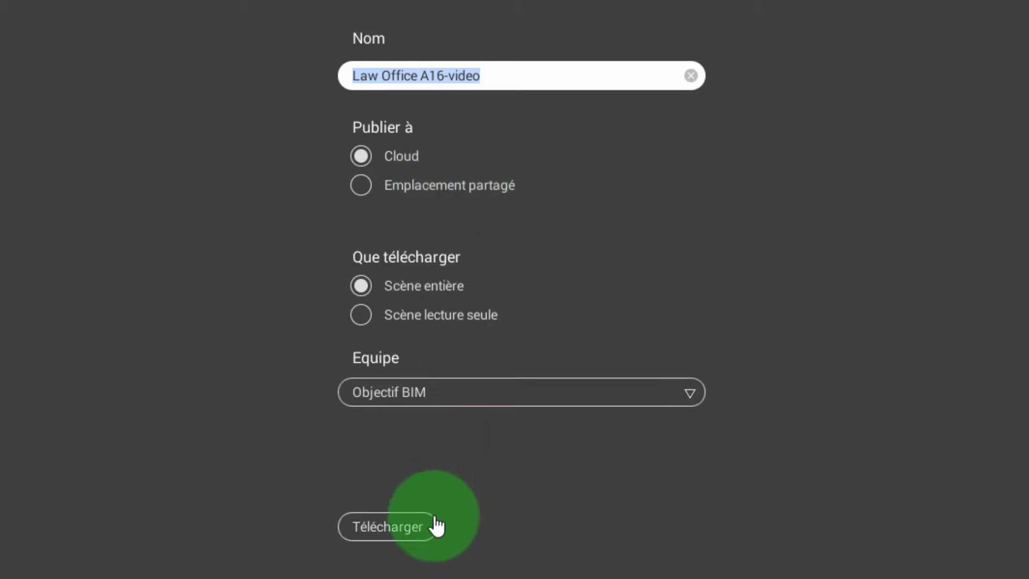
click(388, 528)
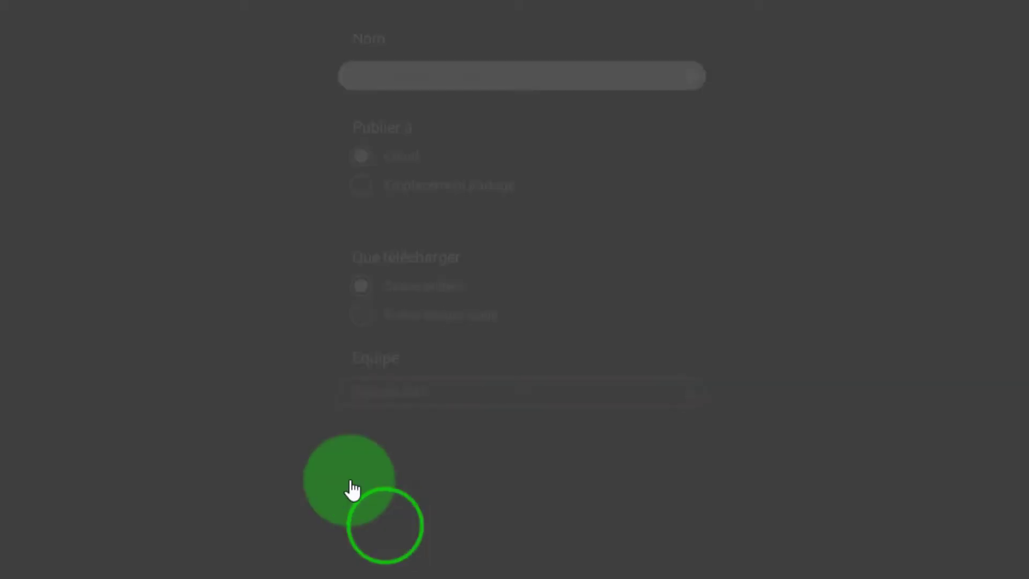